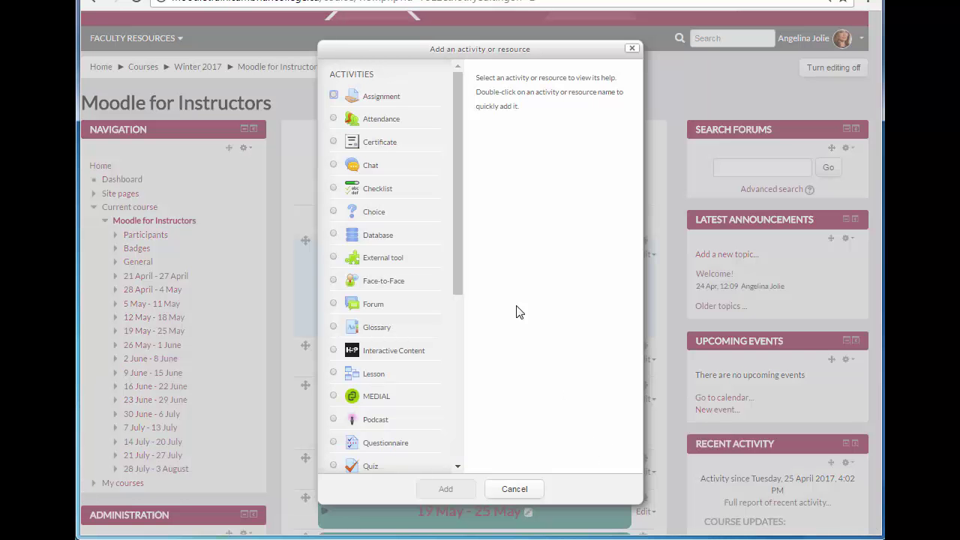
Step: Add an assignment named "Assignment #1" with the description "In no more than one sentence, describe the meaning of life."
{"action": "left_click", "coordinate": [398, 100]}
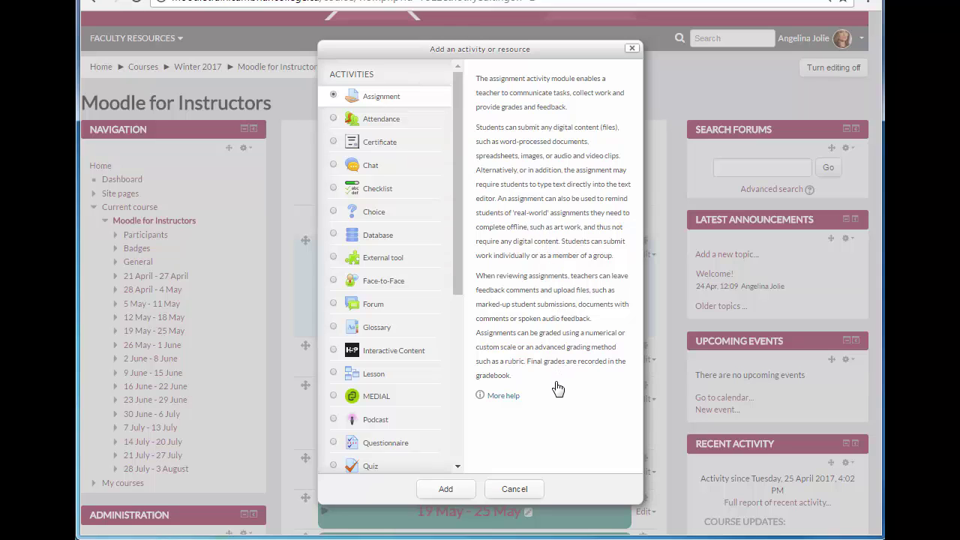
{"action": "left_click", "coordinate": [464, 491]}
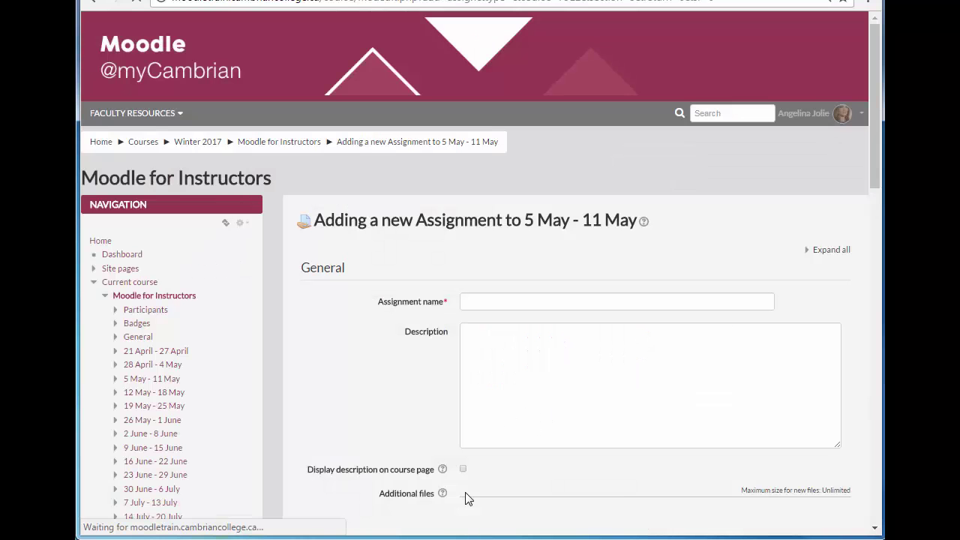
{"action": "left_click", "coordinate": [483, 300]}
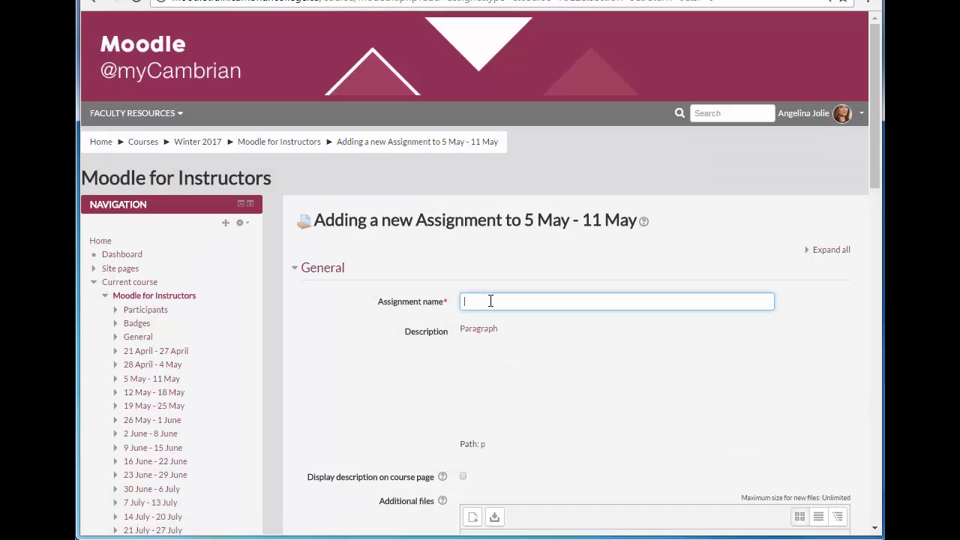
{"action": "type", "text": "Assignment #1"}
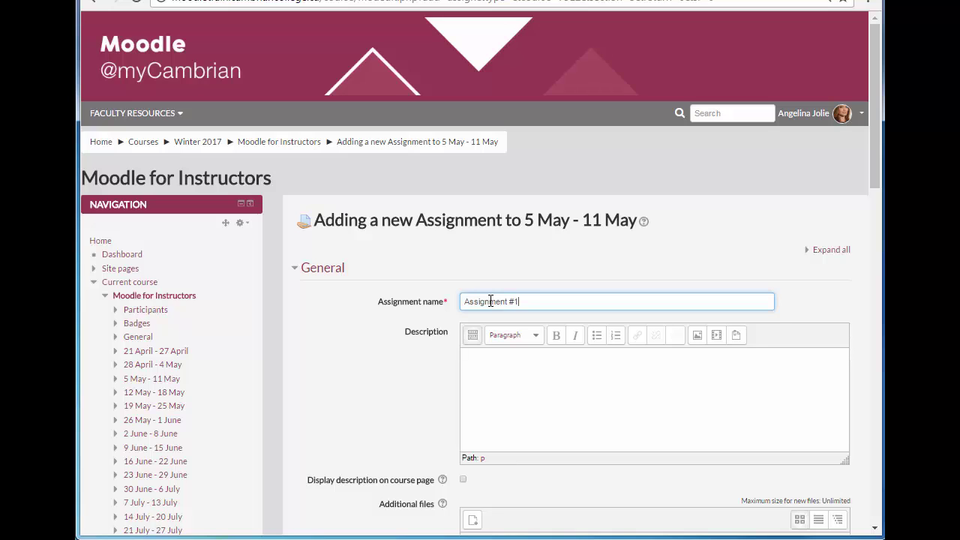
{"action": "left_click", "coordinate": [505, 366]}
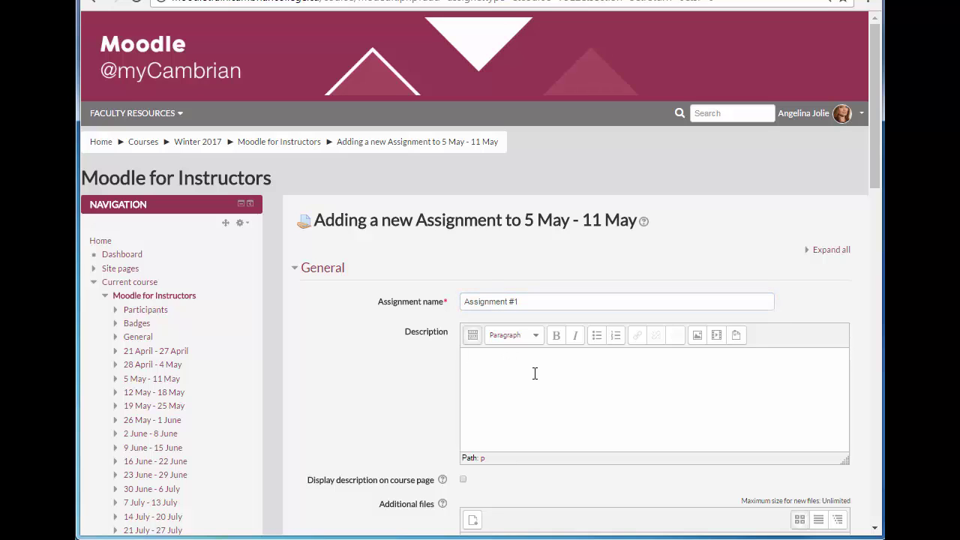
{"action": "type", "text": "In no more than one sentence, describe the meaning of life."}
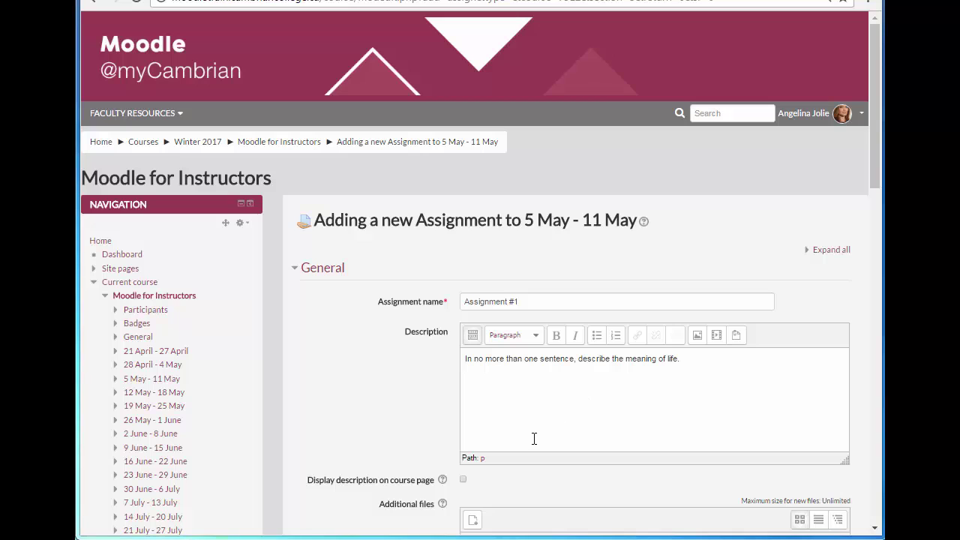
Step: Enable feedback comments in the assignment's feedback types and set Comment inline to Yes
{"action": "scroll", "coordinate": [525, 482], "scroll_direction": "down", "scroll_amount": 3}
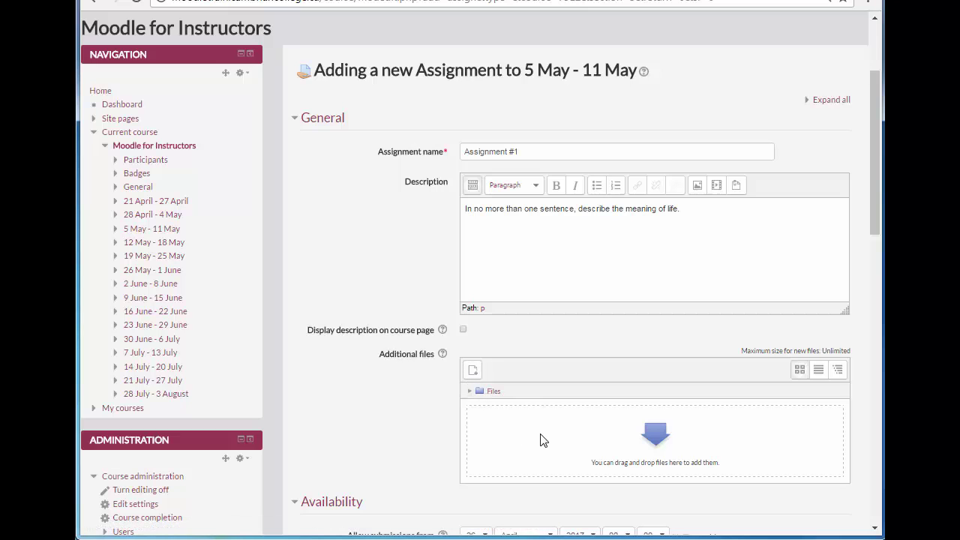
{"action": "scroll", "coordinate": [543, 440], "scroll_direction": "down", "scroll_amount": 4}
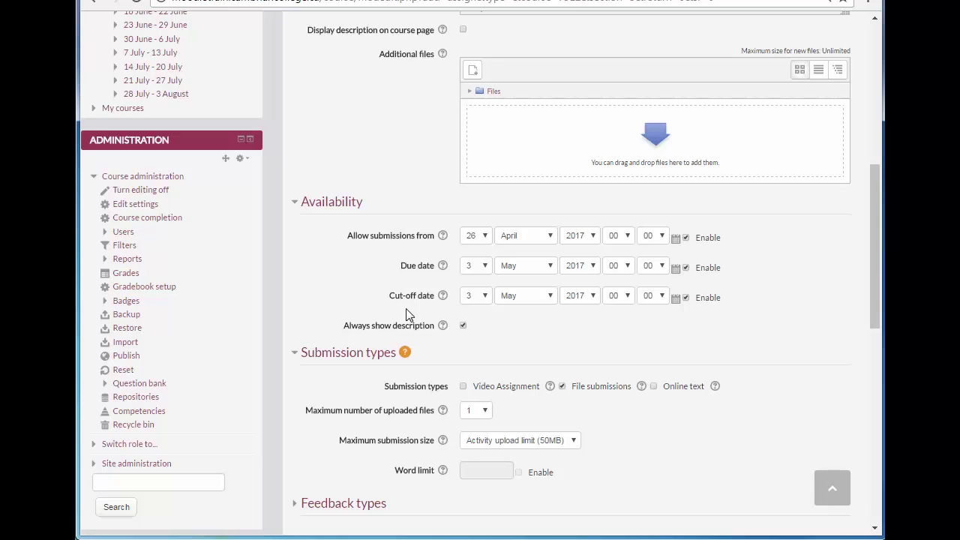
{"action": "scroll", "coordinate": [413, 317], "scroll_direction": "down", "scroll_amount": 3}
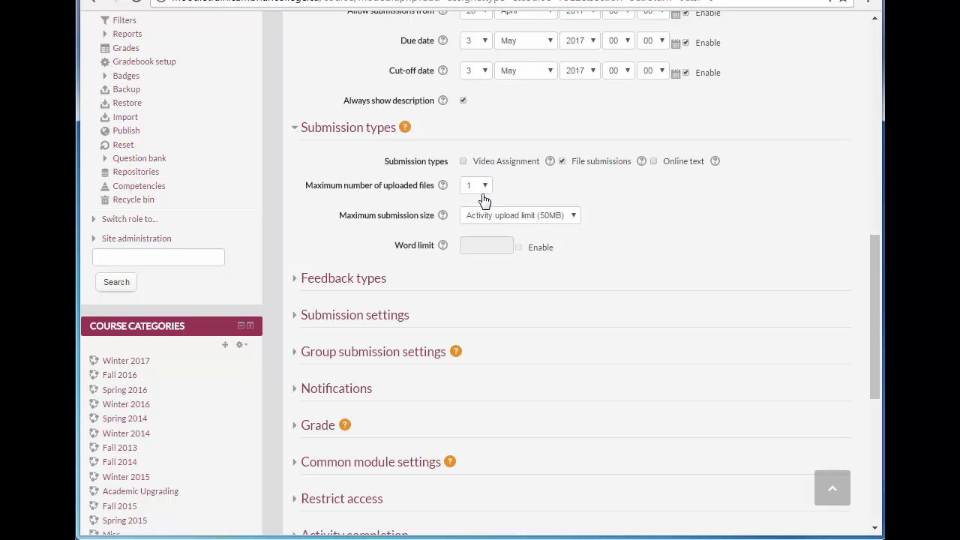
{"action": "left_click", "coordinate": [375, 285]}
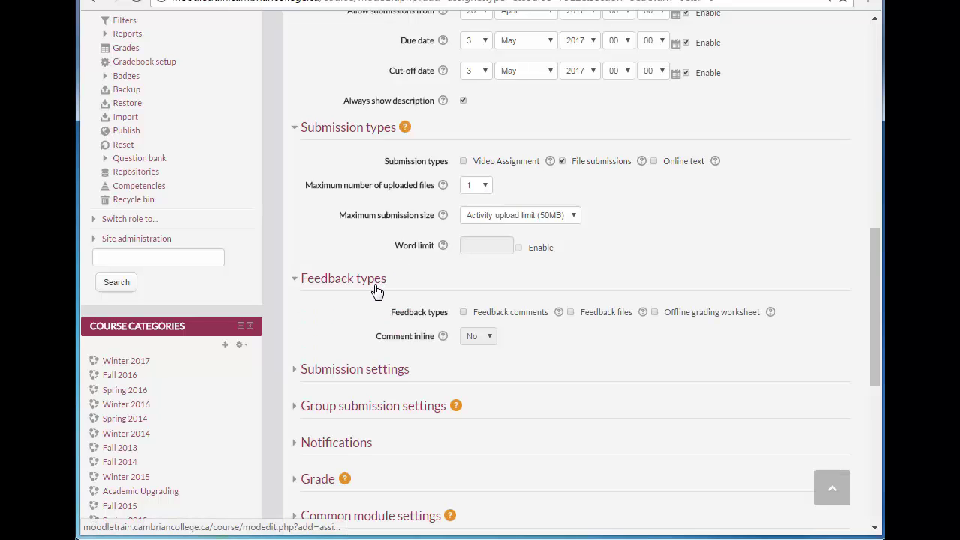
{"action": "left_click", "coordinate": [463, 312]}
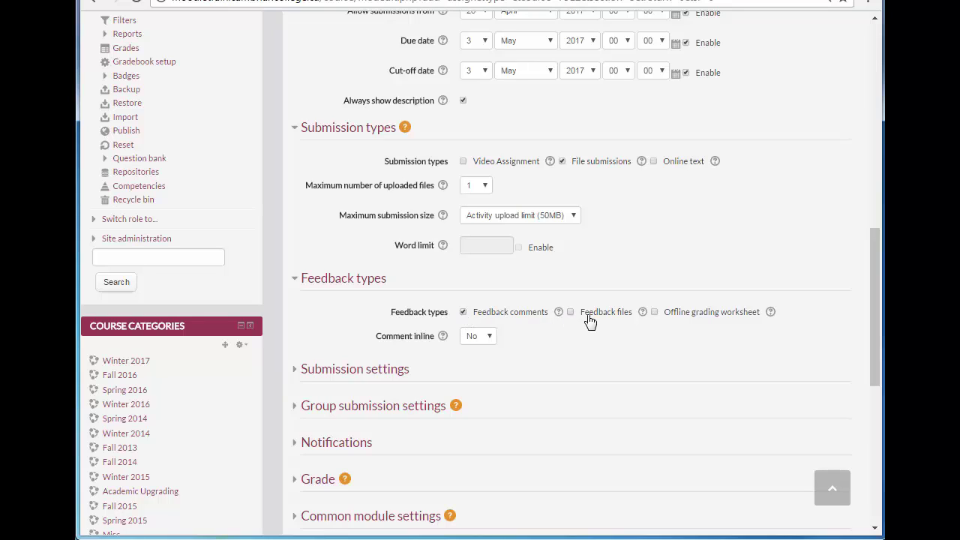
{"action": "left_click", "coordinate": [491, 343]}
{"action": "left_click", "coordinate": [488, 362]}
{"action": "left_click", "coordinate": [529, 357]}
Step: Expand the assignment's Grade section and review its grade type, maximum grade, grading method and category
{"action": "scroll", "coordinate": [529, 356], "scroll_direction": "down", "scroll_amount": 2}
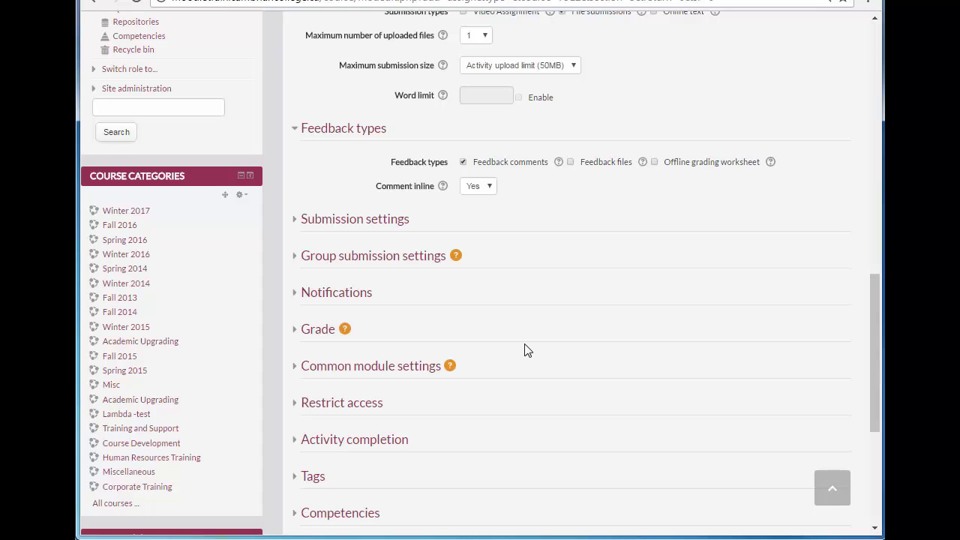
{"action": "left_click", "coordinate": [328, 334]}
{"action": "scroll", "coordinate": [341, 356], "scroll_direction": "down", "scroll_amount": 2}
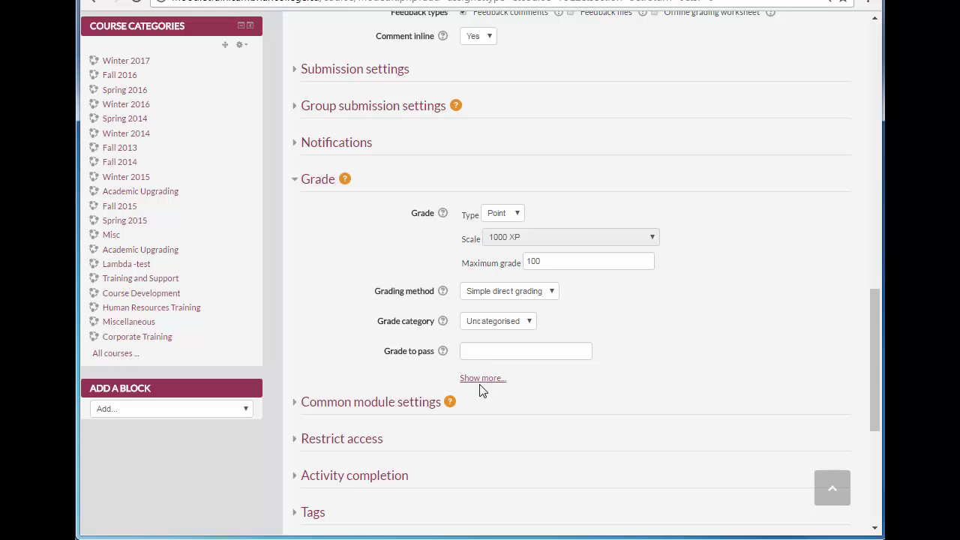
{"action": "scroll", "coordinate": [473, 410], "scroll_direction": "down", "scroll_amount": 1}
{"action": "scroll", "coordinate": [473, 411], "scroll_direction": "down", "scroll_amount": 1}
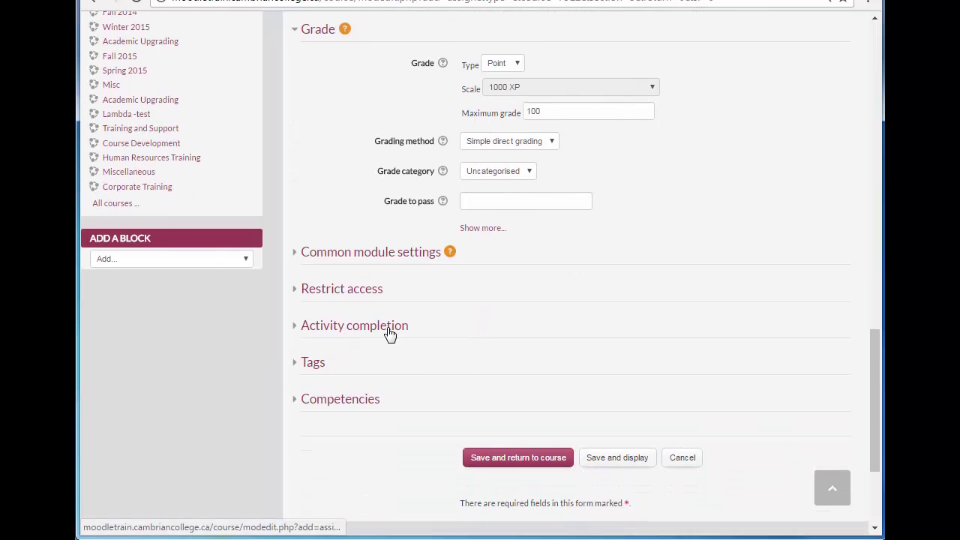
Step: Set completion tracking to show the activity as complete when conditions are met, requiring both a grade and a submission
{"action": "left_click", "coordinate": [405, 335]}
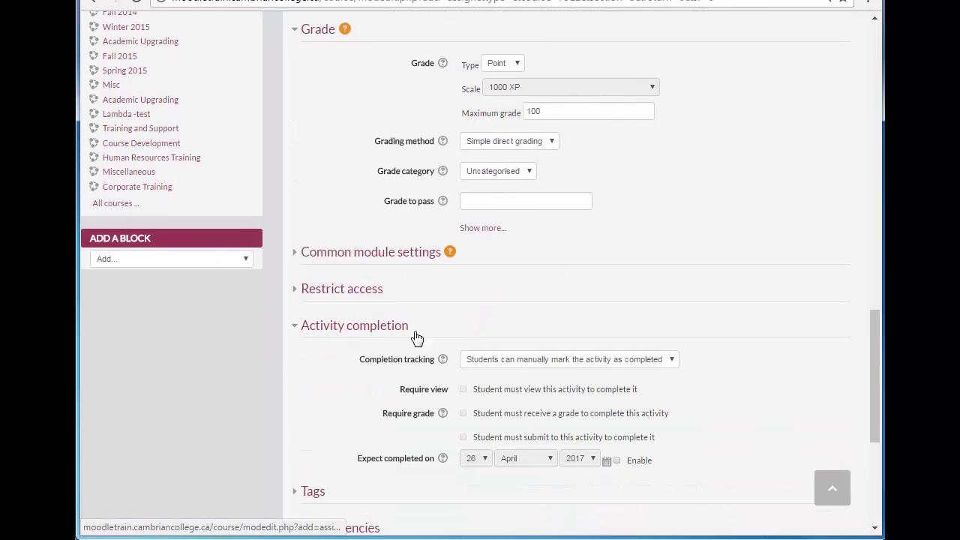
{"action": "left_click", "coordinate": [675, 363]}
{"action": "left_click", "coordinate": [654, 395]}
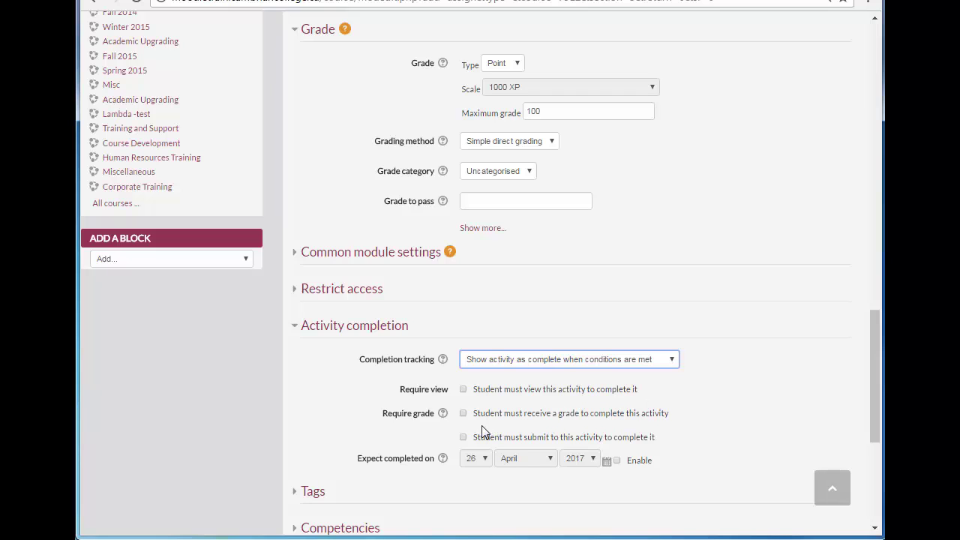
{"action": "left_click", "coordinate": [463, 414]}
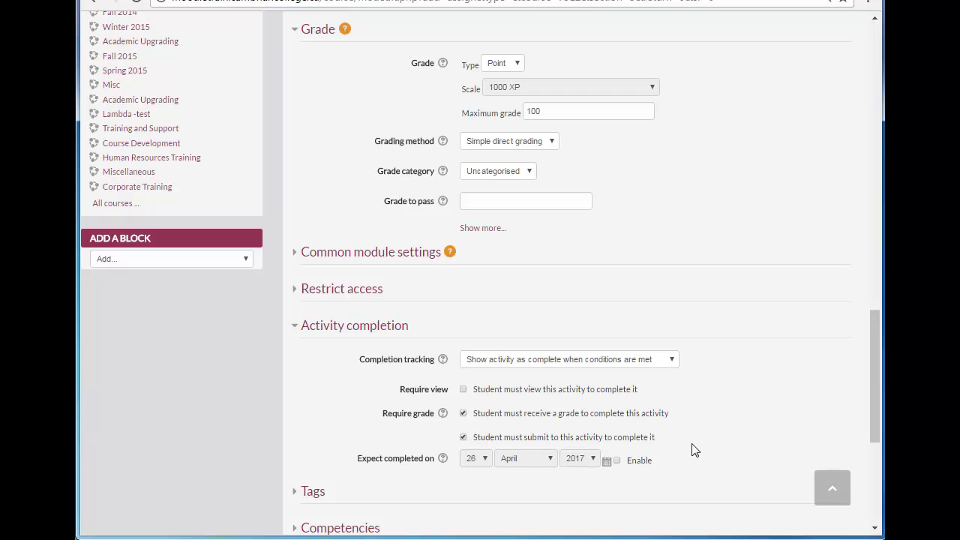
Step: Read the help text for the Expect completed on setting and close it
{"action": "scroll", "coordinate": [691, 450], "scroll_direction": "down", "scroll_amount": 2}
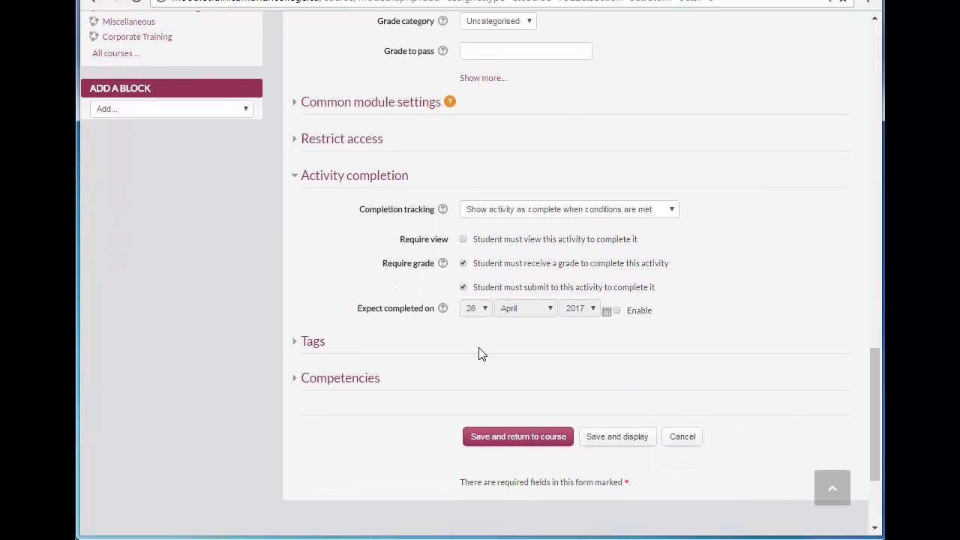
{"action": "left_click", "coordinate": [443, 308]}
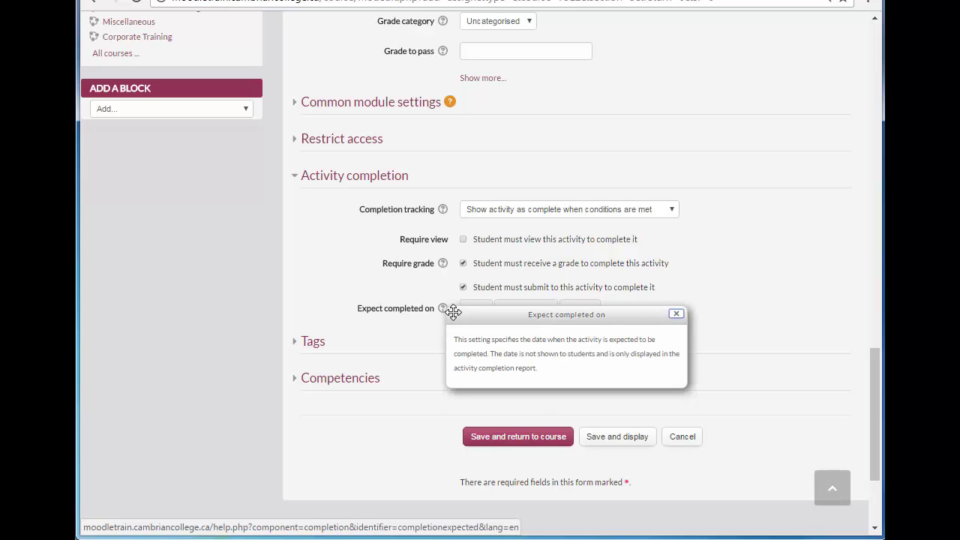
{"action": "left_click", "coordinate": [677, 316]}
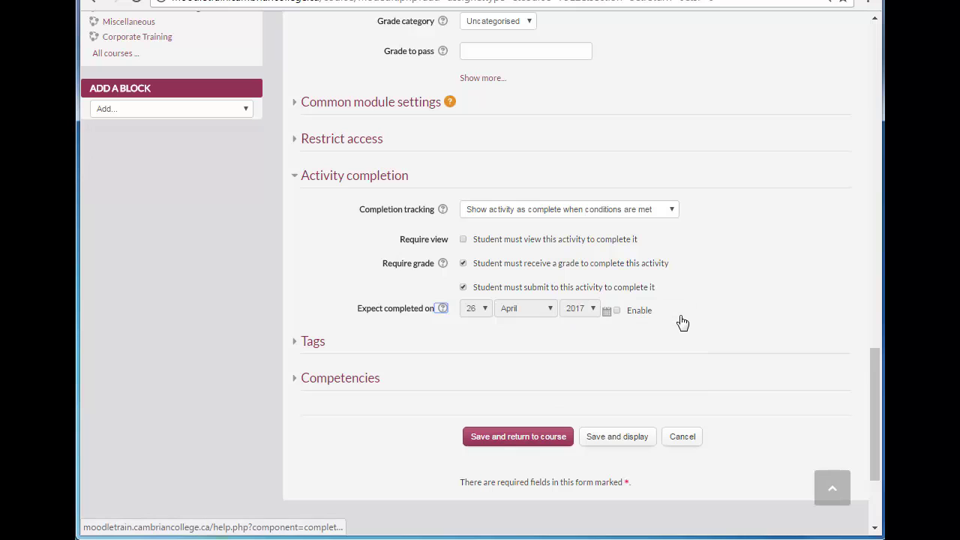
Step: Save and display the assignment, and return to the Moodle for Instructors course page
{"action": "left_click", "coordinate": [614, 447]}
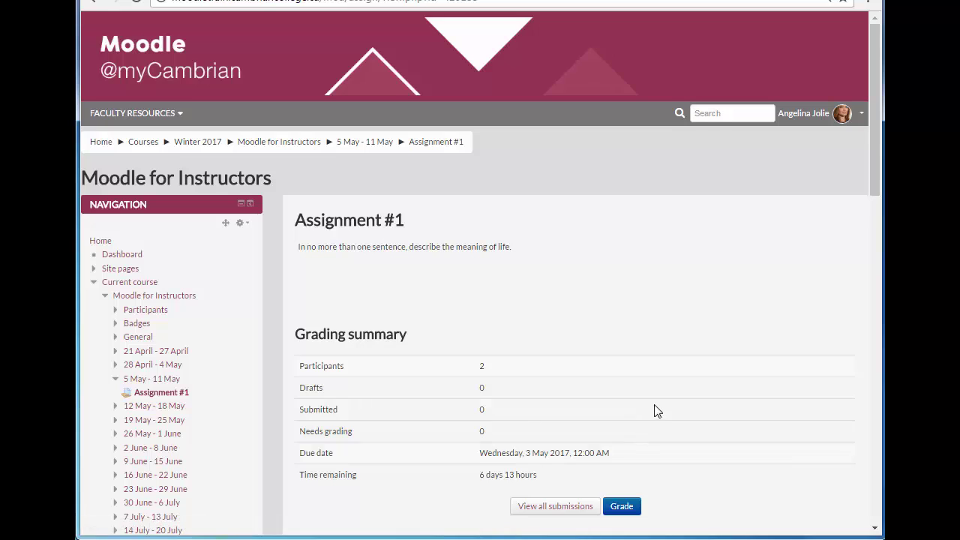
{"action": "scroll", "coordinate": [675, 375], "scroll_direction": "down", "scroll_amount": 1}
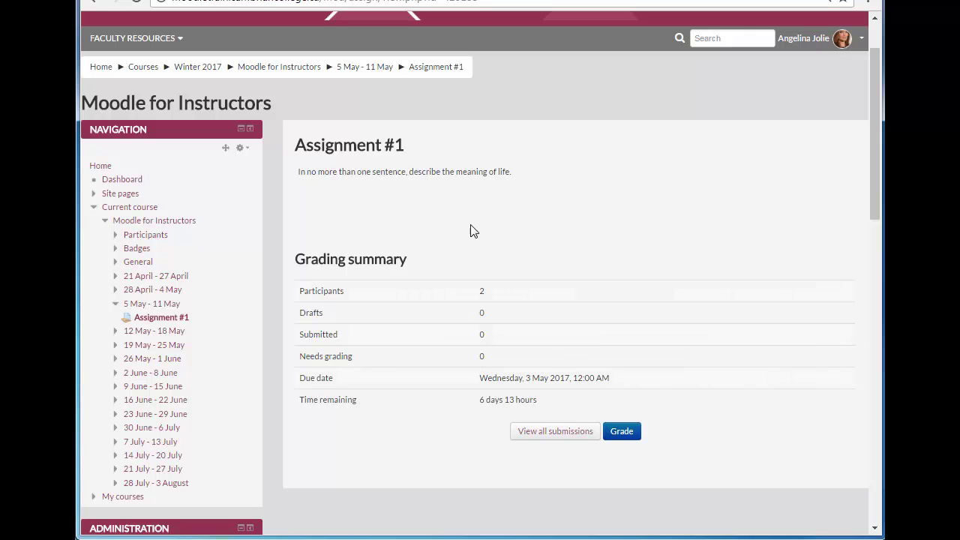
{"action": "left_click", "coordinate": [300, 75]}
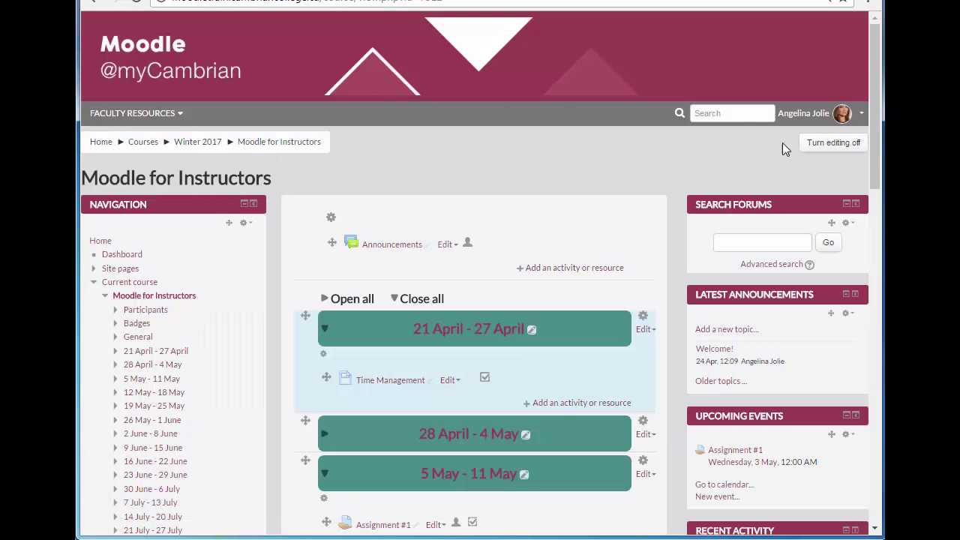
Step: Turn course editing off and collapse all weekly sections except 5 May - 11 May
{"action": "left_click", "coordinate": [806, 153]}
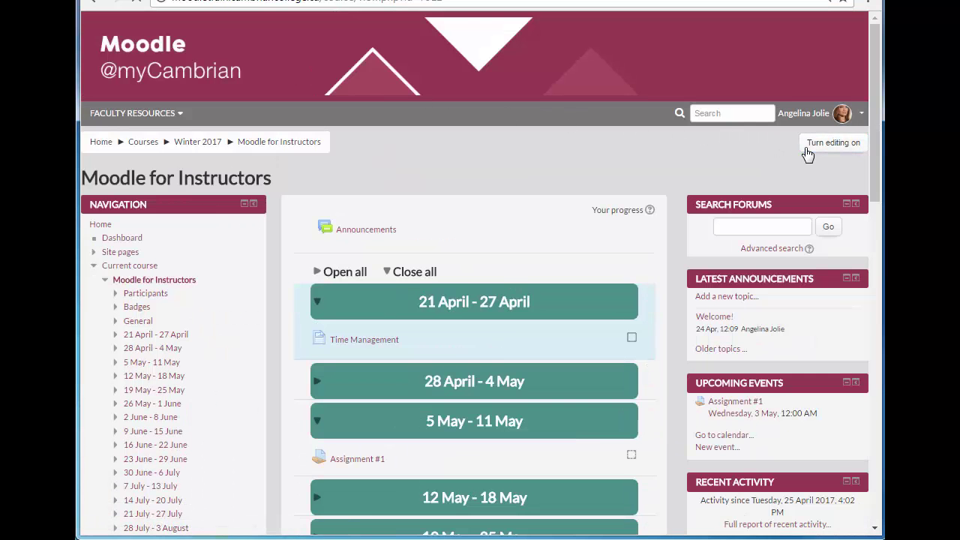
{"action": "key", "text": "ctrl+l"}
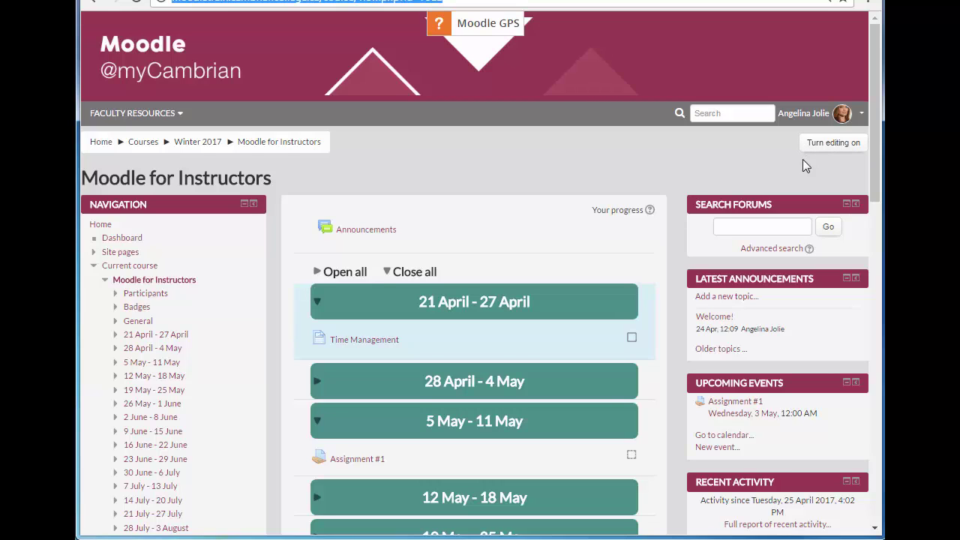
{"action": "left_click", "coordinate": [413, 272]}
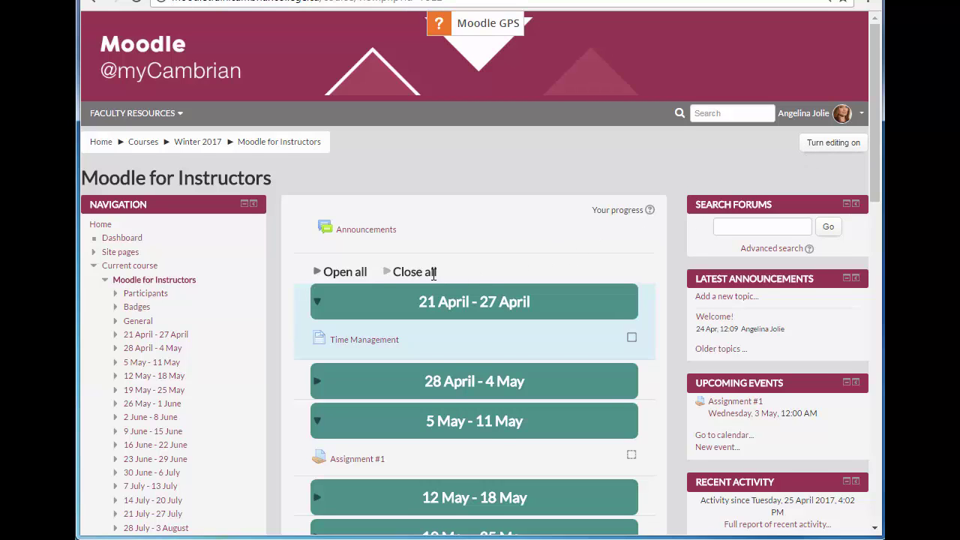
{"action": "left_click", "coordinate": [550, 384]}
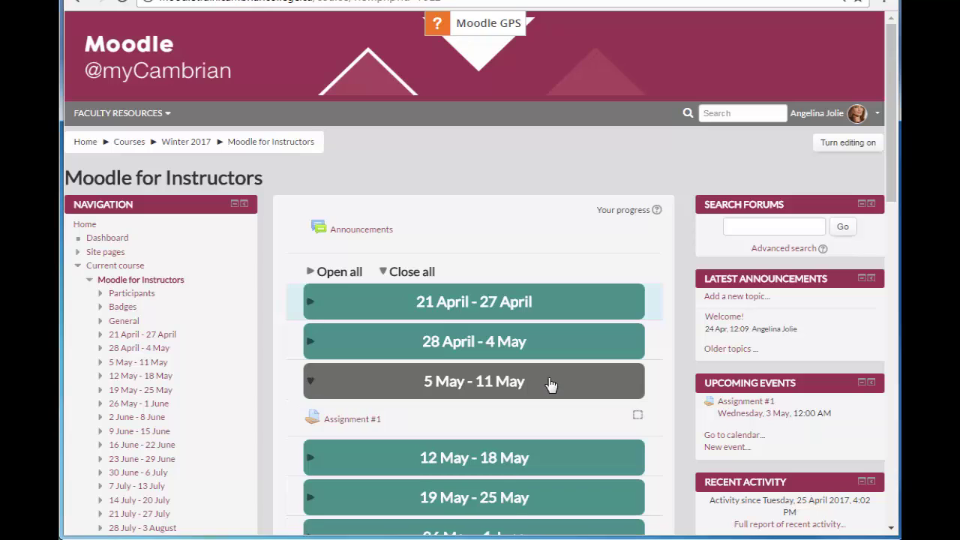
Step: Open the list of all submissions for Assignment #1 and enable quick grading
{"action": "left_click", "coordinate": [352, 420]}
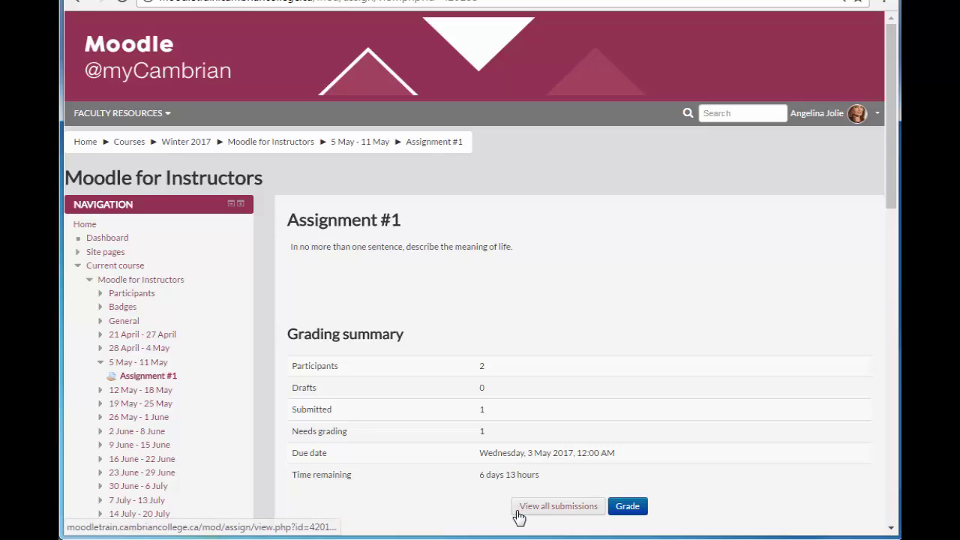
{"action": "left_click", "coordinate": [557, 506]}
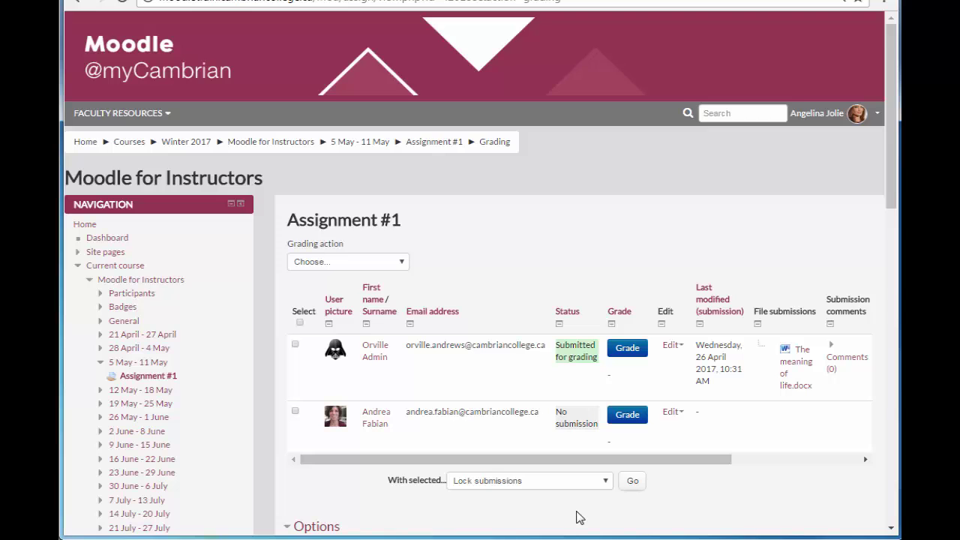
{"action": "scroll", "coordinate": [579, 517], "scroll_direction": "down", "scroll_amount": 3}
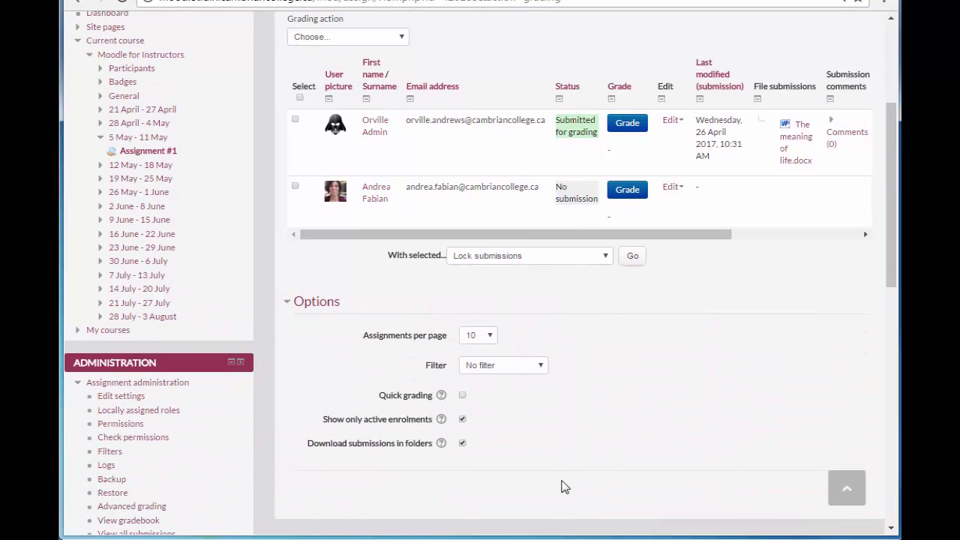
{"action": "left_click", "coordinate": [462, 396]}
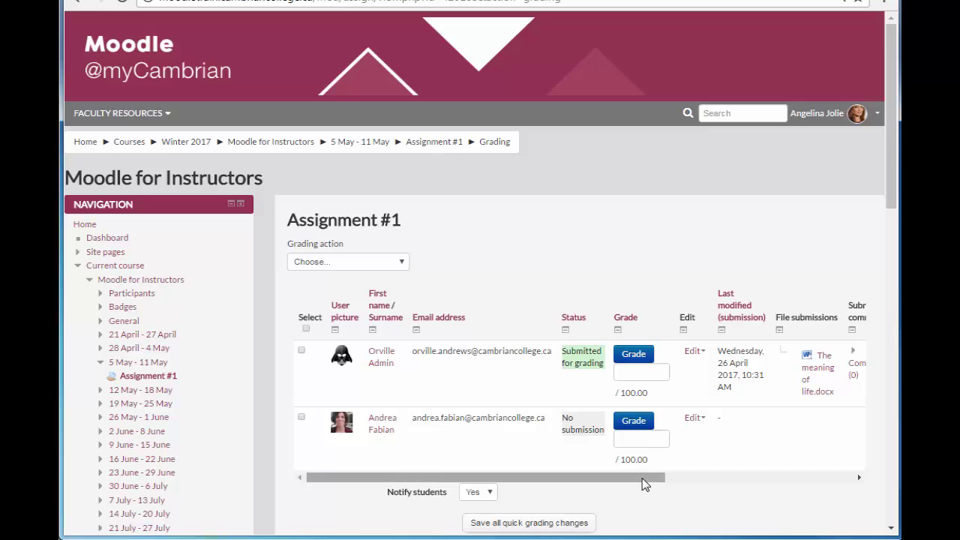
Step: Examine the quick grading table across to its Feedback comments column and back
{"action": "left_click_drag", "start_coordinate": [643, 482], "coordinate": [712, 480]}
{"action": "left_click_drag", "start_coordinate": [760, 473], "coordinate": [765, 474]}
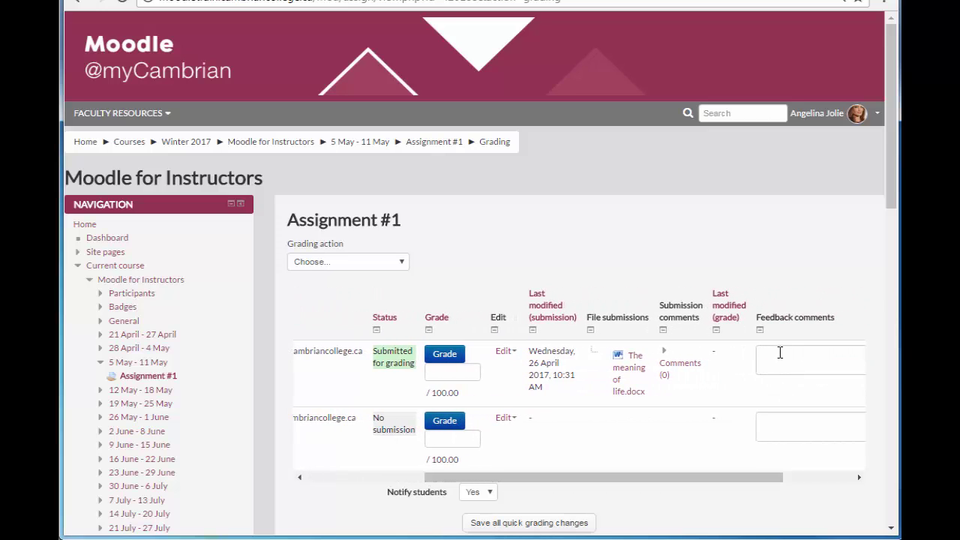
{"action": "left_click_drag", "start_coordinate": [730, 480], "coordinate": [575, 490]}
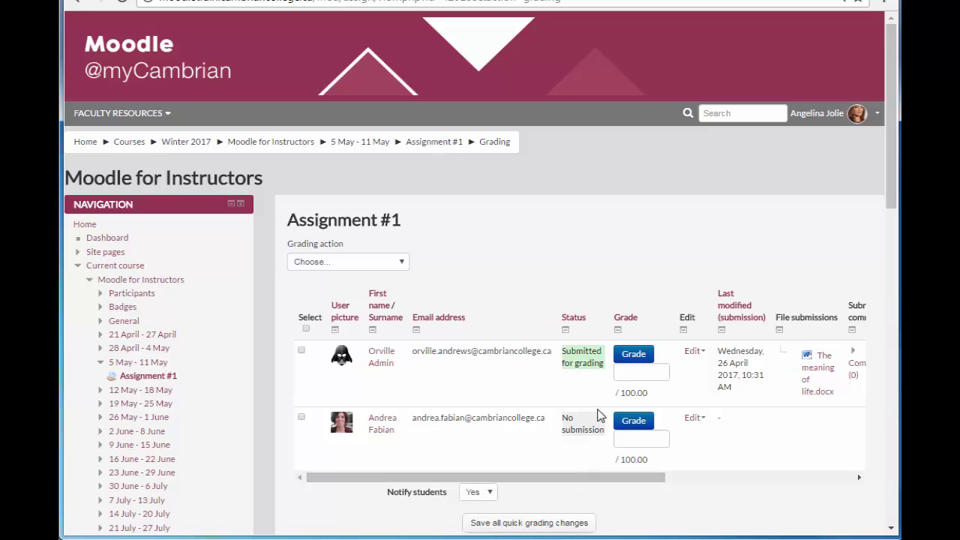
Step: Open the grading page for the submission marked Submitted for grading and enter a grade of 100
{"action": "left_click", "coordinate": [620, 362]}
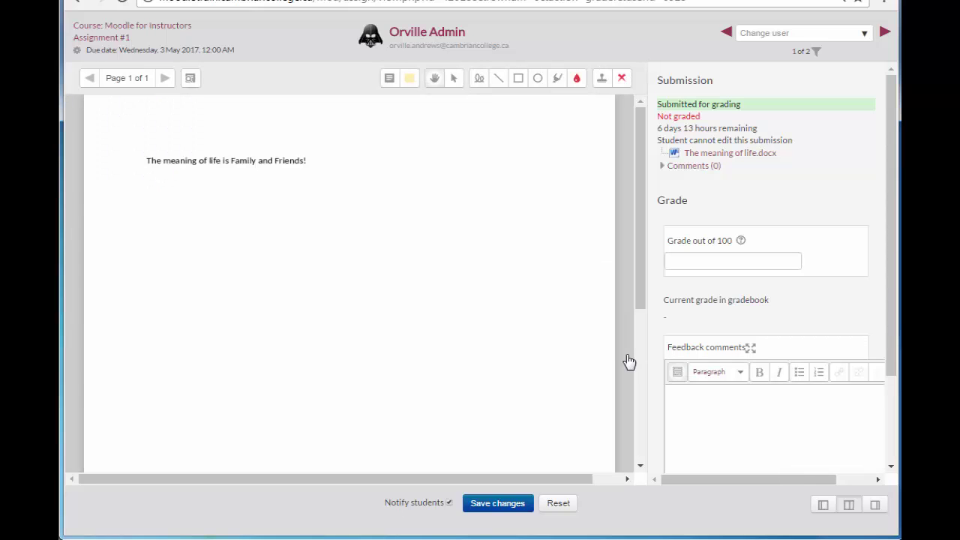
{"action": "left_click", "coordinate": [683, 258]}
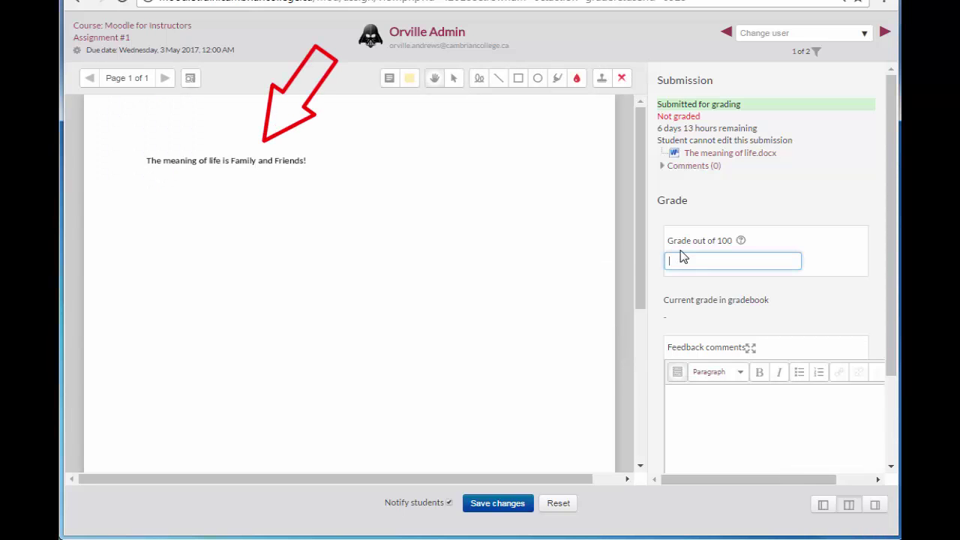
{"action": "type", "text": "100"}
Step: Write the feedback comment "Great job" followed by the student's first name and an exclamation mark, and save the grading changes
{"action": "left_click", "coordinate": [682, 402]}
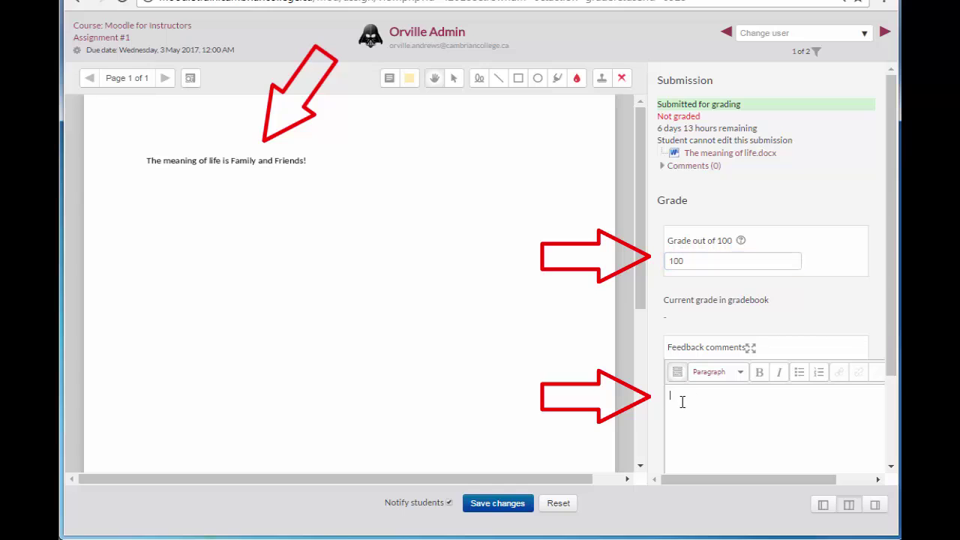
{"action": "type", "text": "Great job Or"}
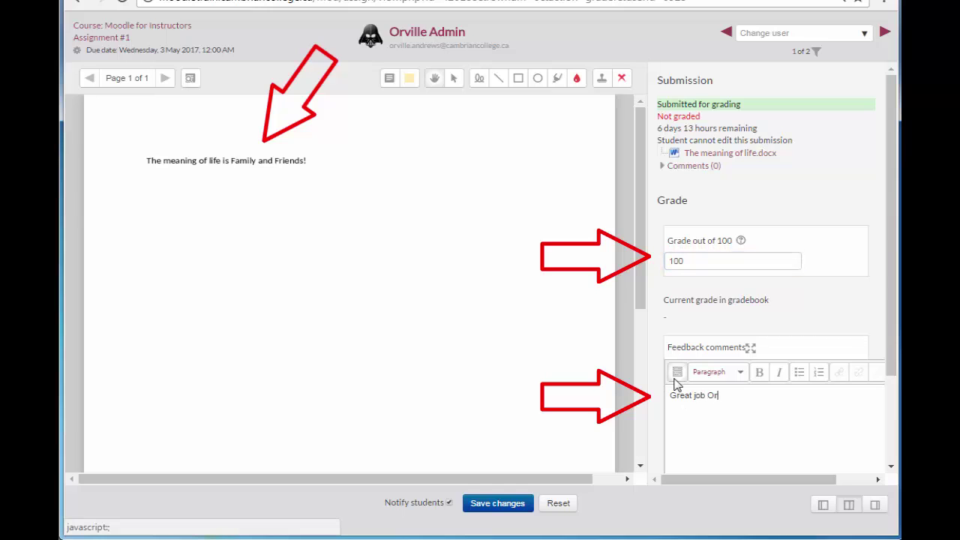
{"action": "type", "text": "ville!"}
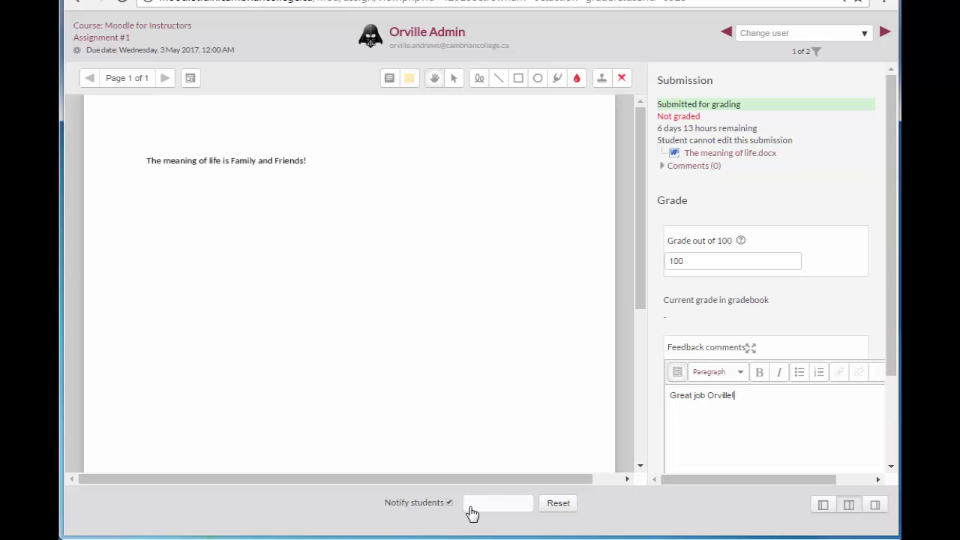
{"action": "left_click", "coordinate": [470, 508]}
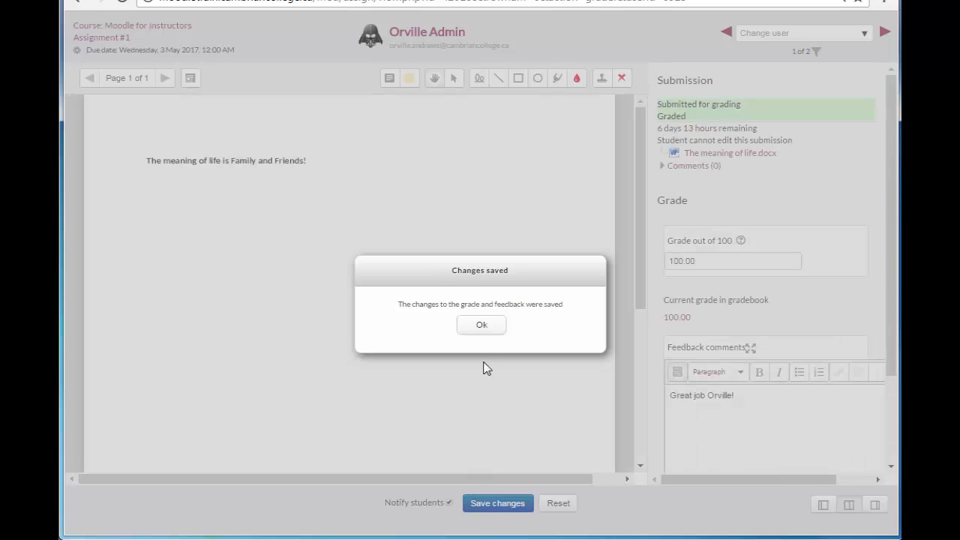
{"action": "left_click", "coordinate": [482, 327]}
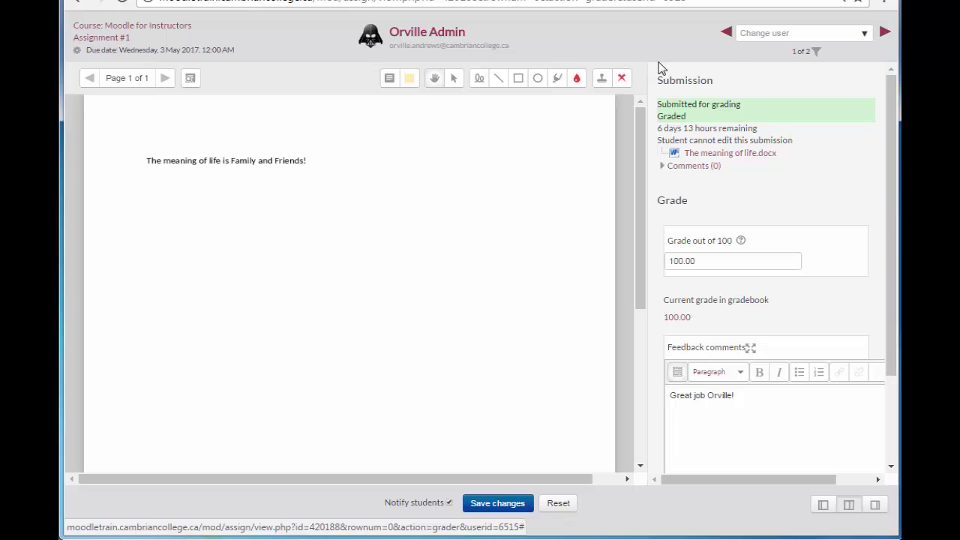
Step: Reopen the list of all submissions for Assignment #1 through the course page and check its Feedback comments and Final grade columns
{"action": "left_click", "coordinate": [153, 28]}
{"action": "left_click", "coordinate": [529, 84]}
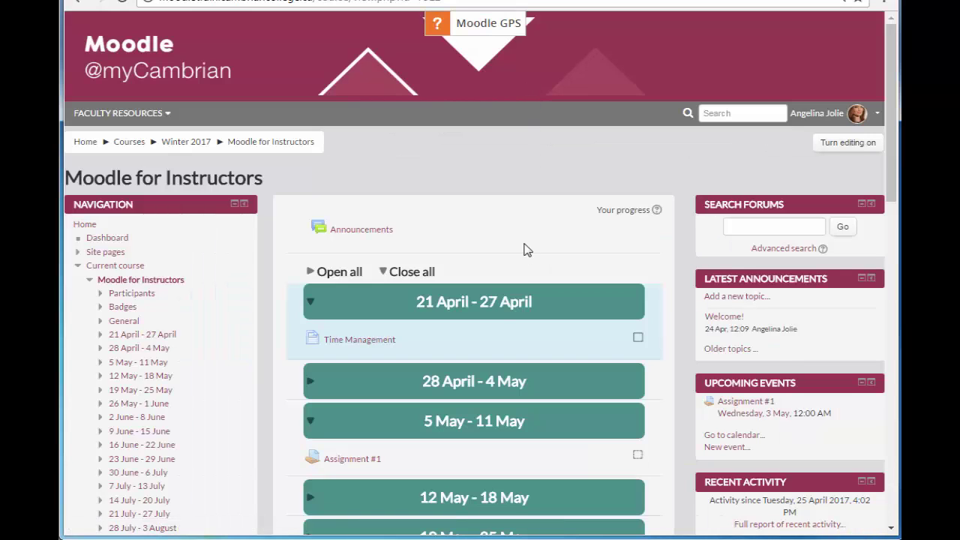
{"action": "left_click", "coordinate": [371, 461]}
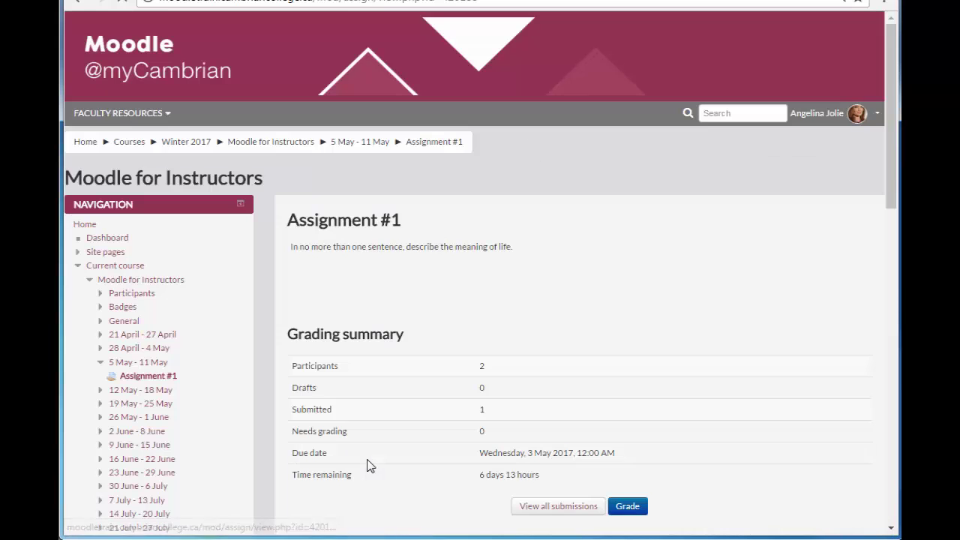
{"action": "left_click", "coordinate": [519, 516]}
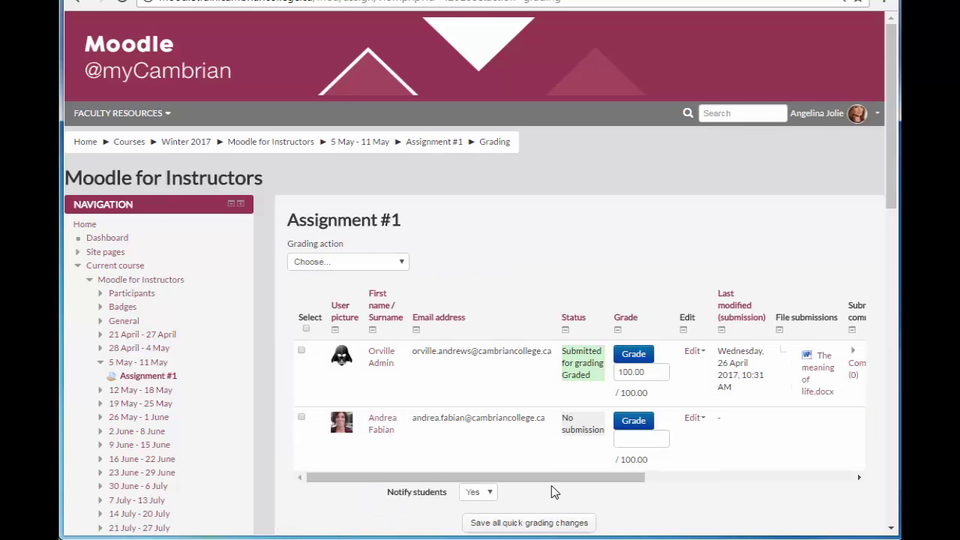
{"action": "left_click_drag", "start_coordinate": [559, 483], "coordinate": [806, 460]}
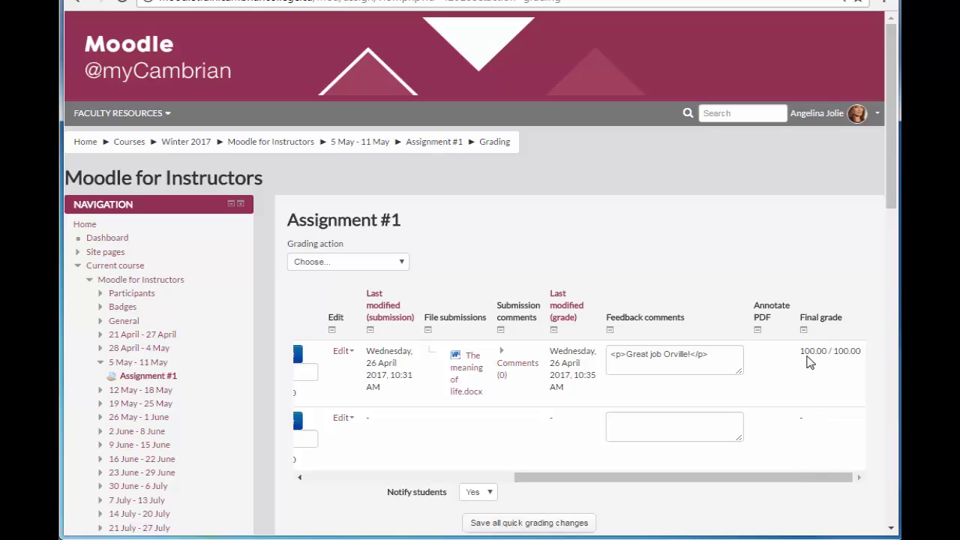